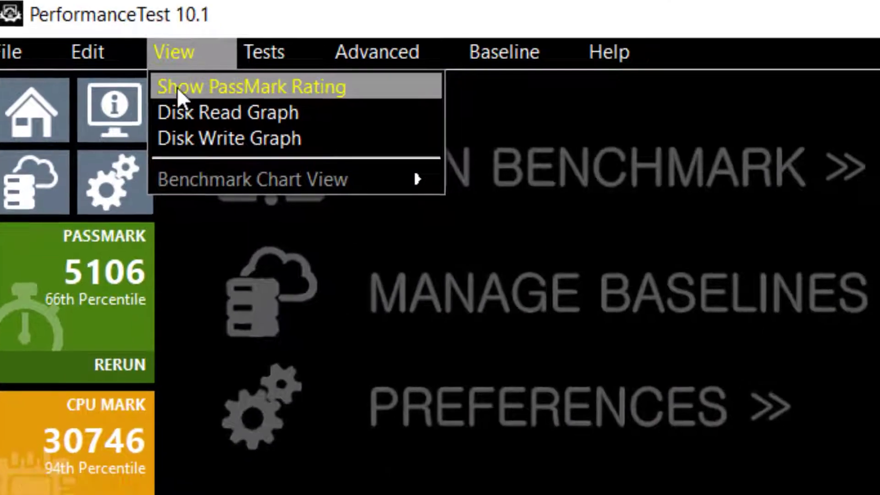
# Show the PassMark Rating gauge comparing the 5106 score with the world average of 4022.
pyautogui.click(195, 98)
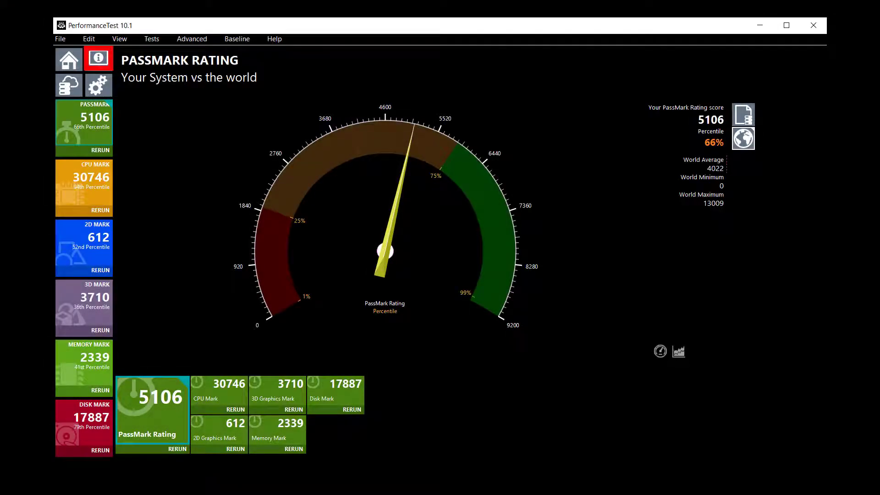
# Browse the System Information comparison table, then bring up the CPU Mark result of 30746.
pyautogui.click(106, 59)
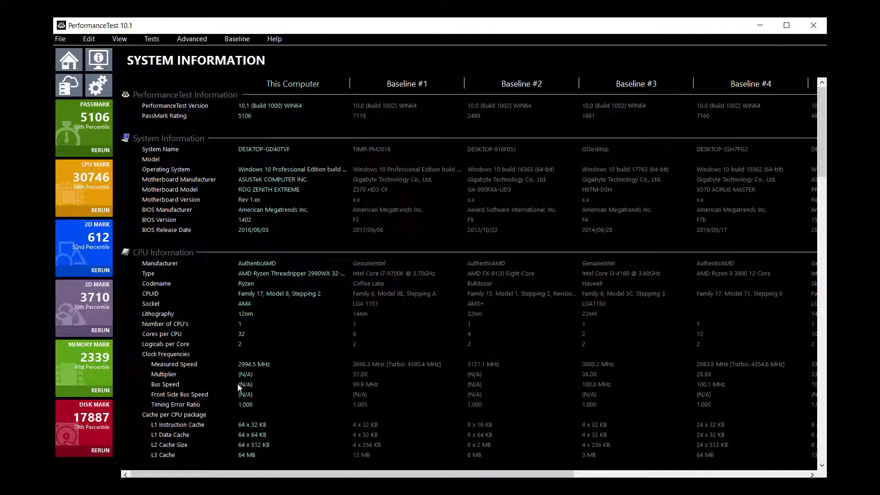
pyautogui.moveTo(253, 474); pyautogui.dragTo(476, 476)
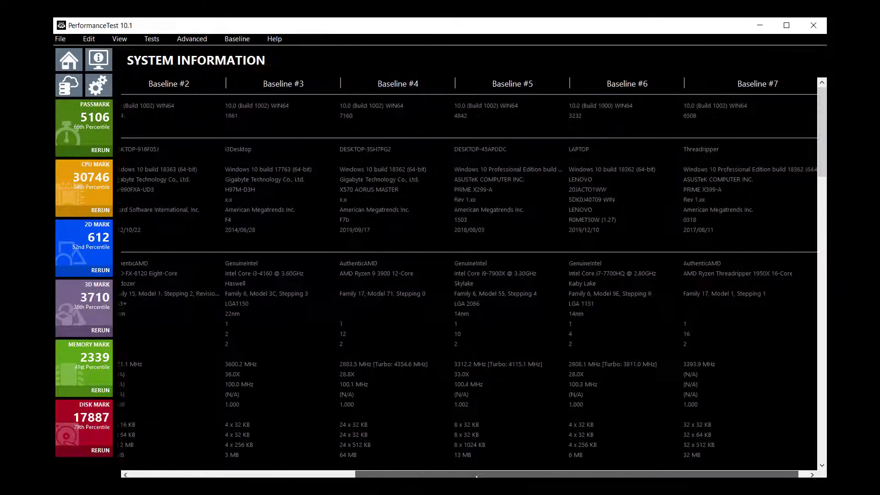
pyautogui.moveTo(476, 475); pyautogui.dragTo(251, 475)
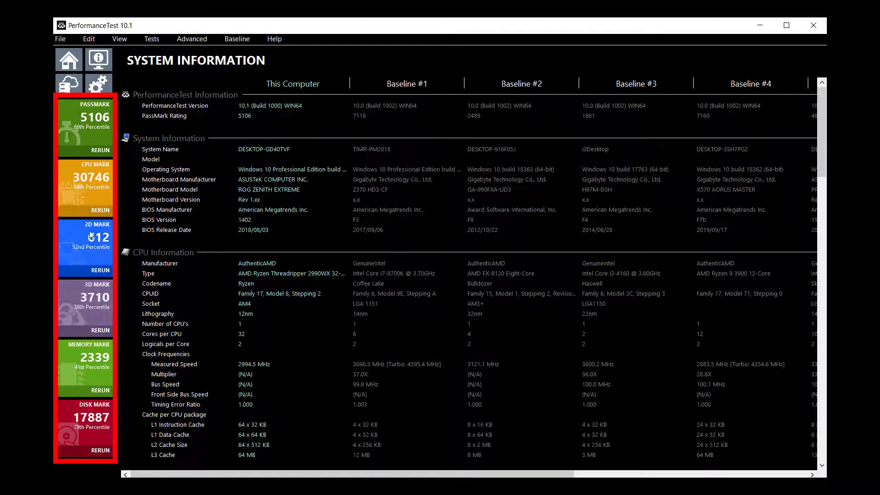
pyautogui.click(88, 181)
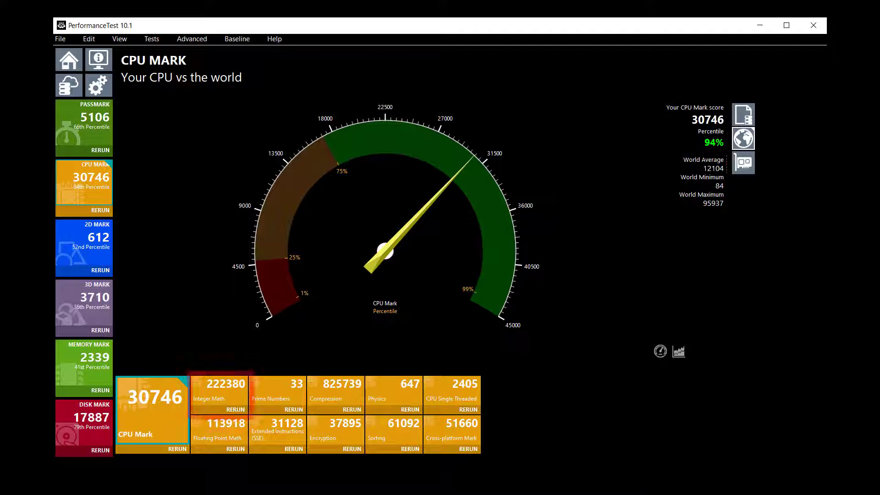
# Check the Integer Math result (222380, 99th percentile), then return to the overall CPU Mark.
pyautogui.click(211, 397)
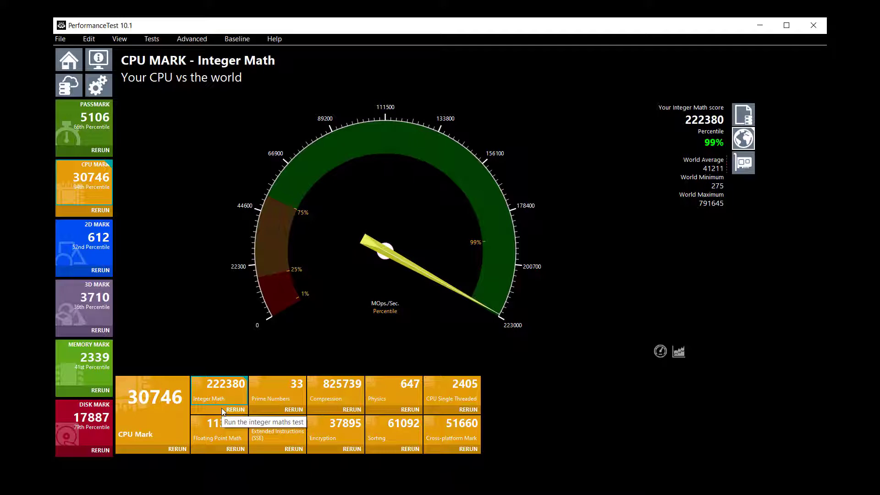
pyautogui.click(170, 395)
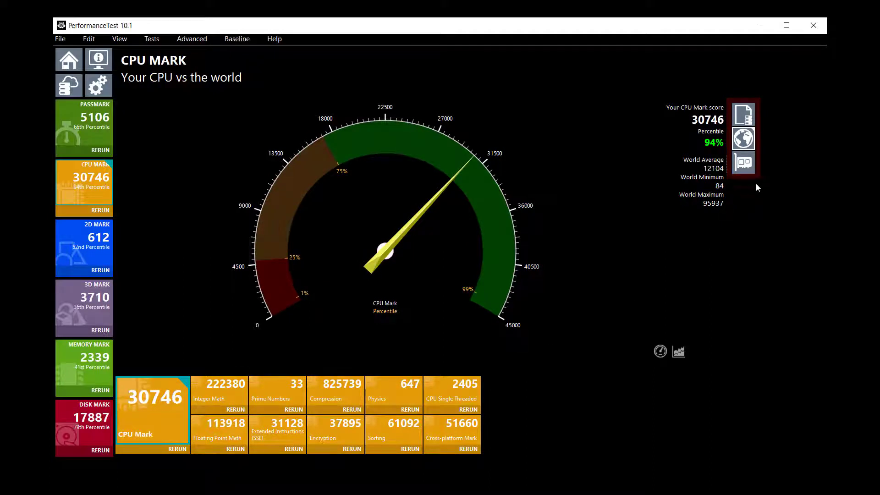
pyautogui.click(743, 115)
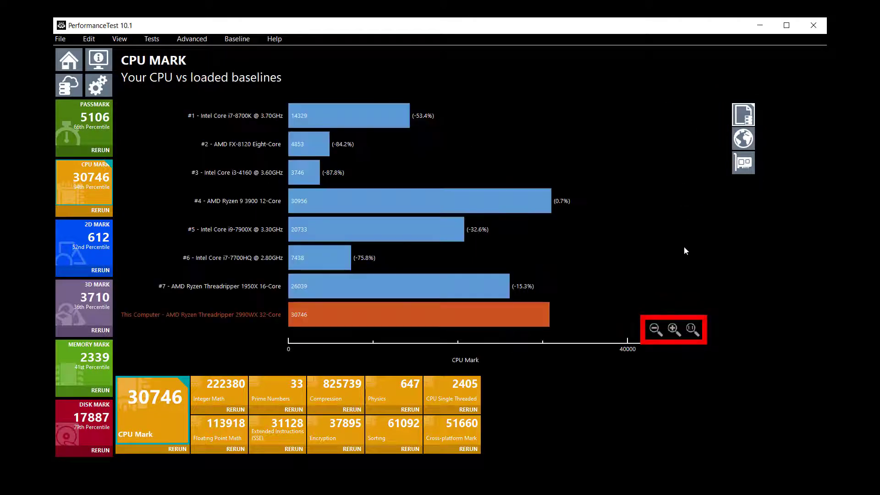
pyautogui.click(655, 328)
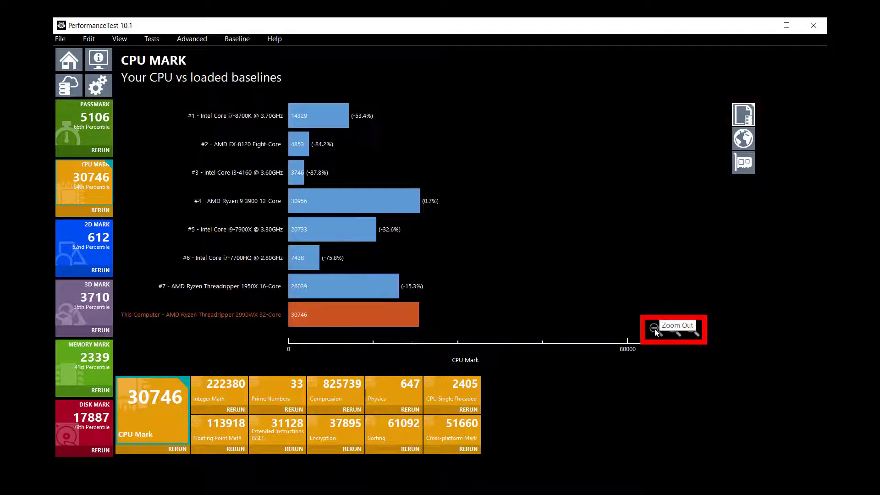
pyautogui.click(672, 328)
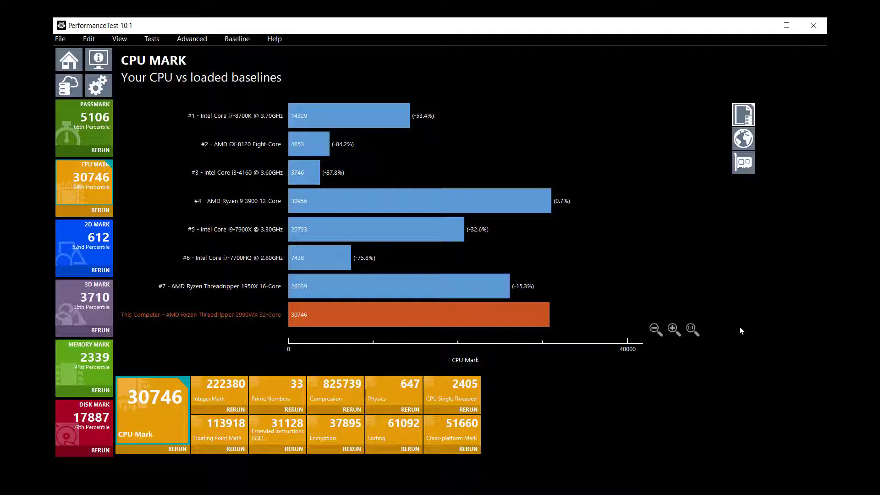
# Return the CPU Mark to the world gauge, briefly viewing the score distribution chart.
pyautogui.click(744, 139)
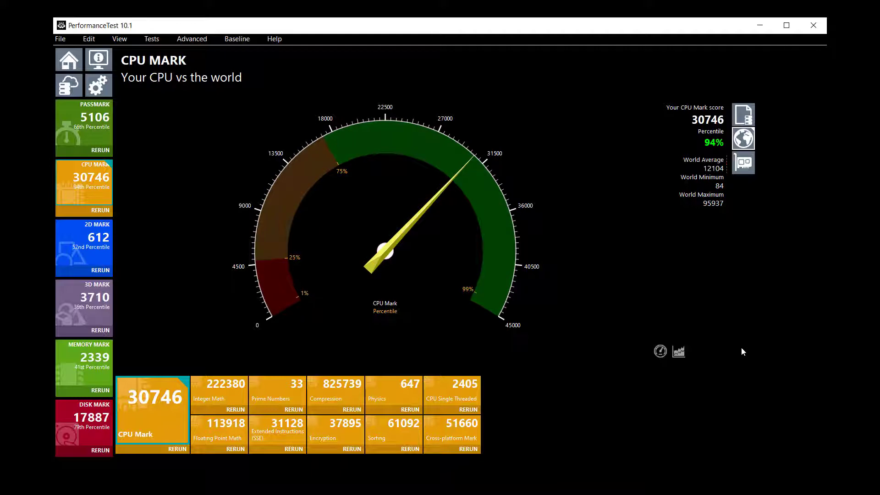
pyautogui.click(678, 352)
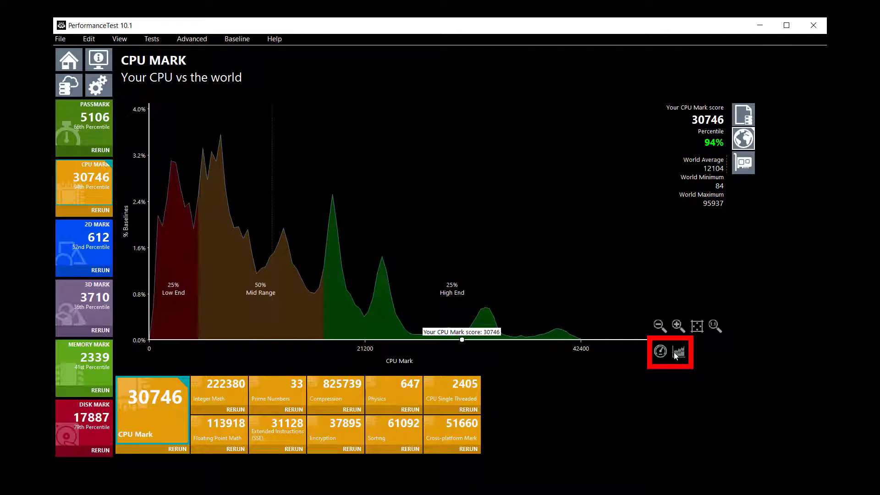
pyautogui.click(664, 354)
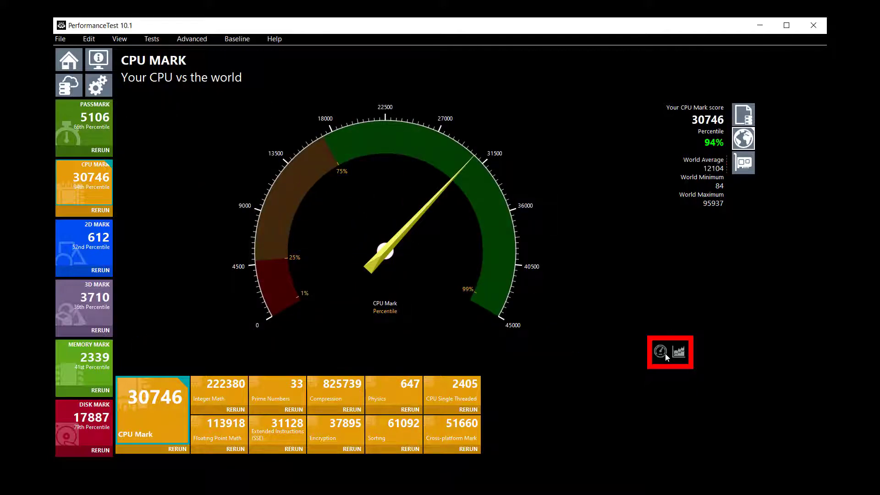
# Compare the CPU Mark against the AMD Ryzen 5 5600X distribution, averaging 22198.
pyautogui.click(744, 171)
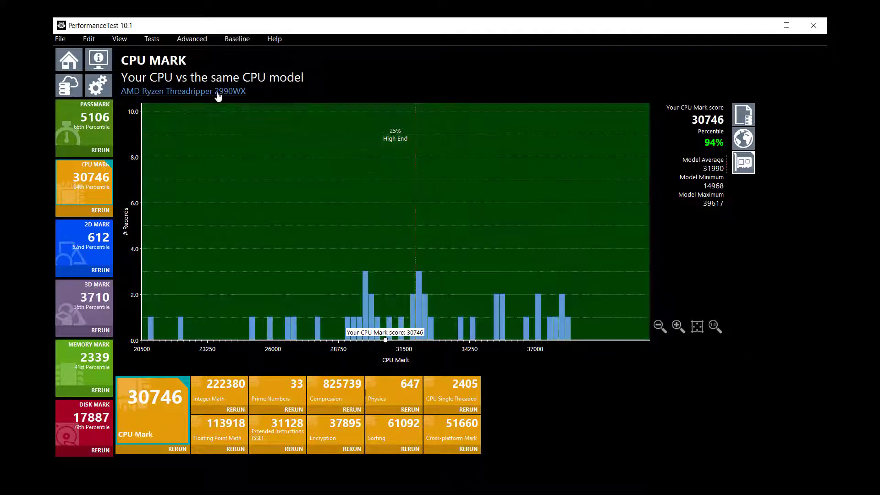
pyautogui.click(217, 91)
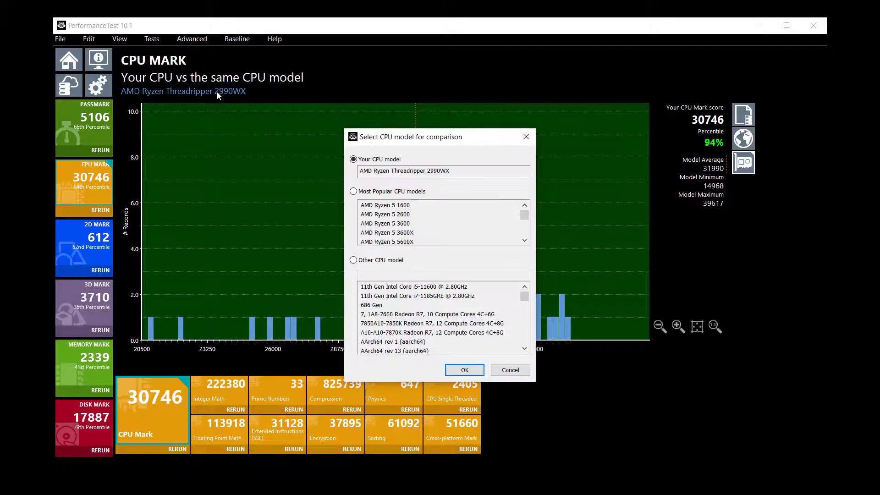
pyautogui.click(410, 192)
pyautogui.click(387, 241)
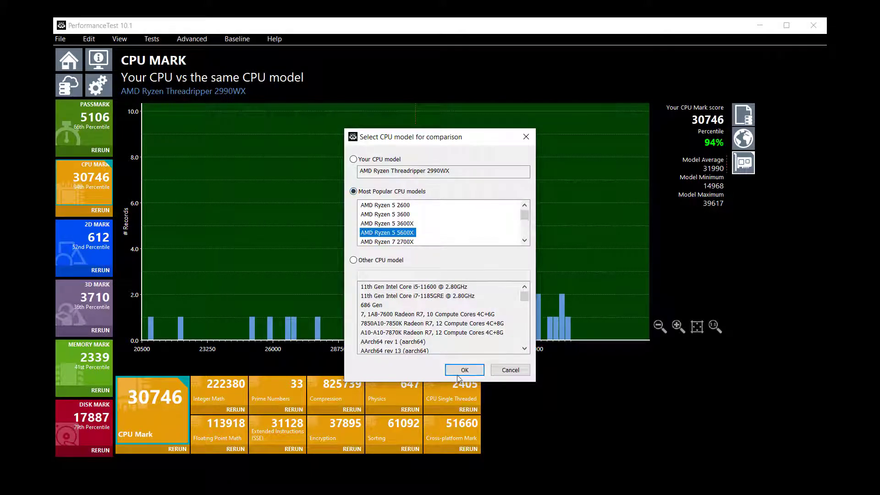
pyautogui.click(462, 371)
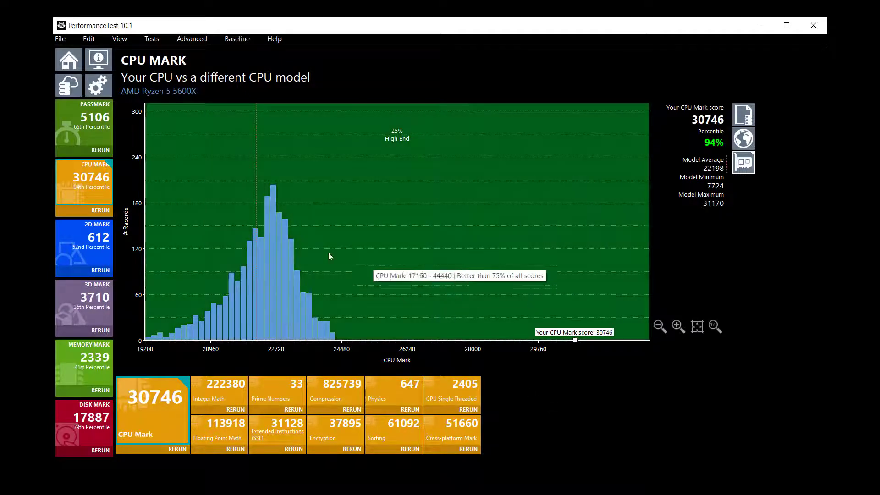
# In the baseline manager's saved baselines, tick only Baseline #2 for display.
pyautogui.click(79, 86)
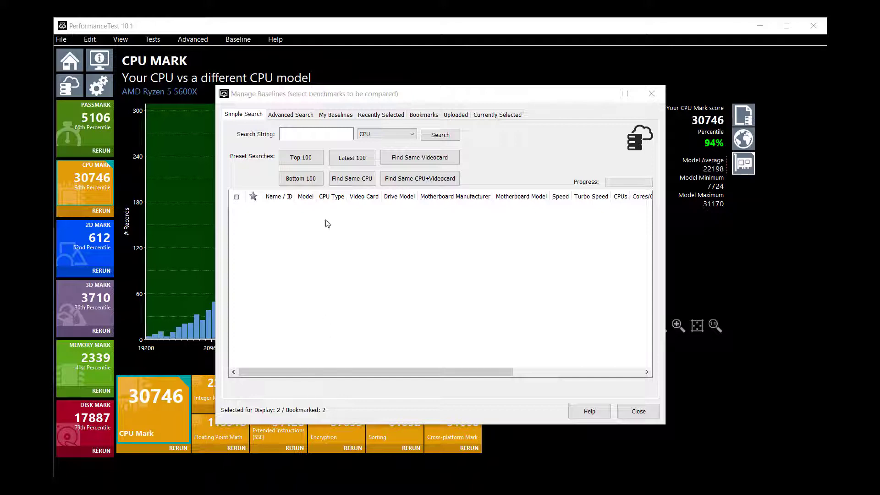
pyautogui.click(341, 118)
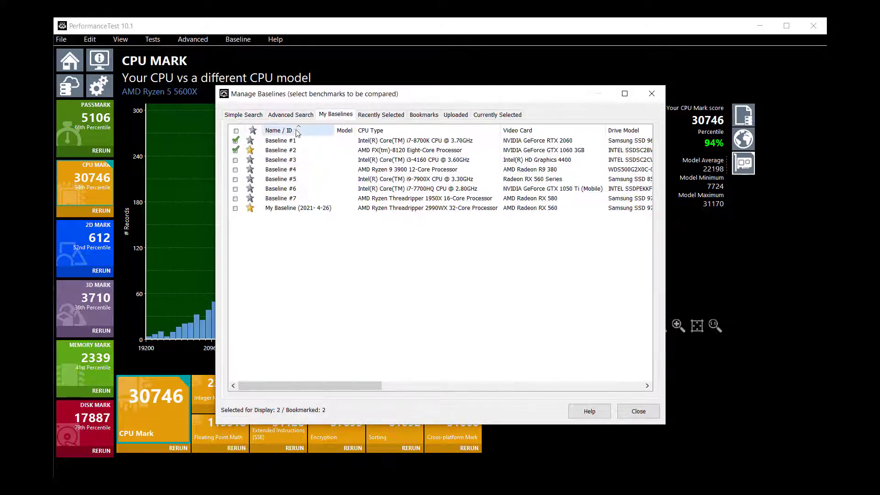
pyautogui.click(236, 131)
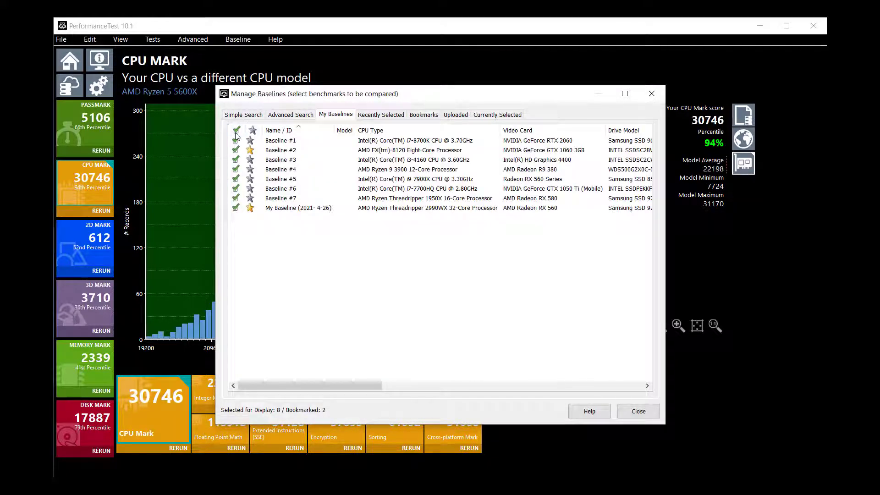
pyautogui.click(236, 131)
pyautogui.click(236, 150)
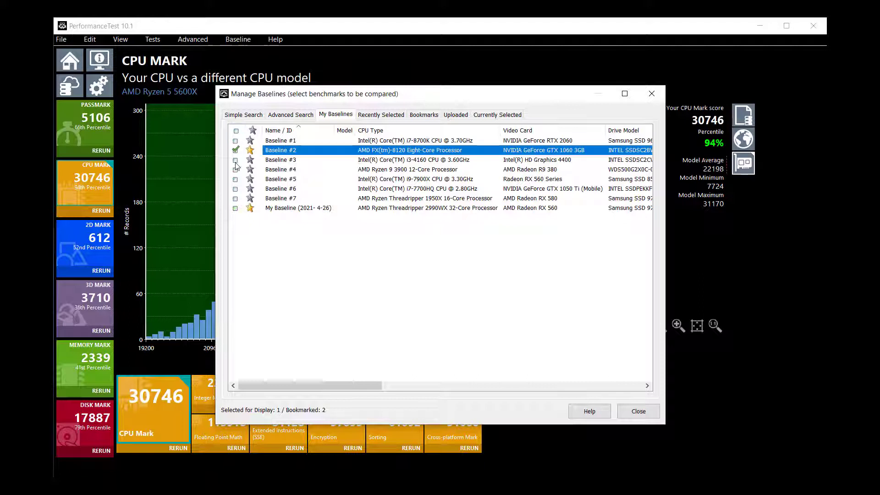
# Bookmark only Baseline #2 and My Baseline, then switch to Simple Search.
pyautogui.click(253, 130)
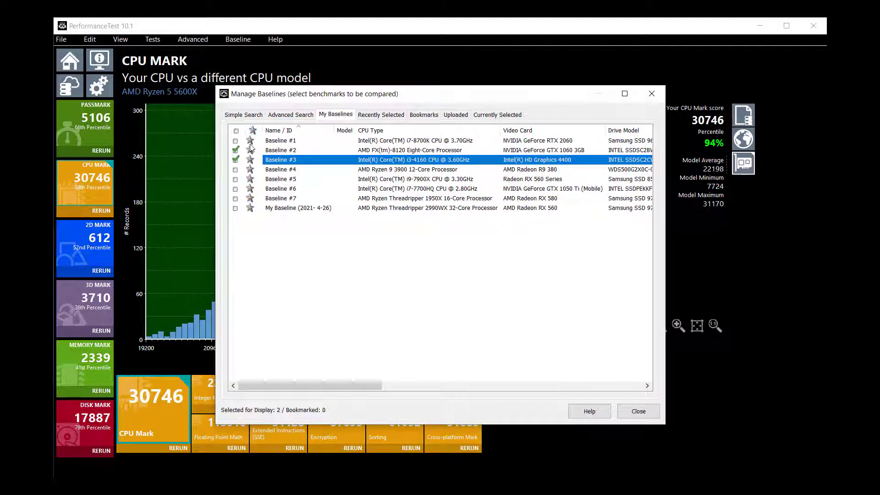
pyautogui.click(250, 150)
pyautogui.click(250, 207)
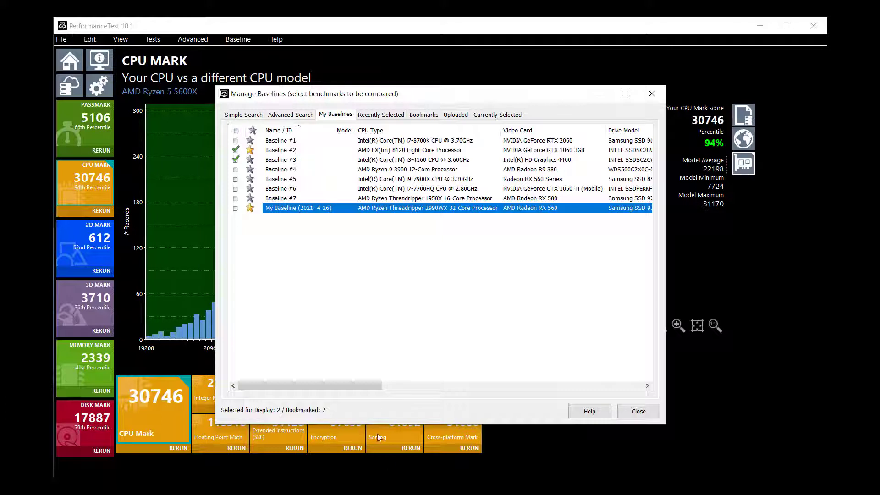
pyautogui.click(259, 114)
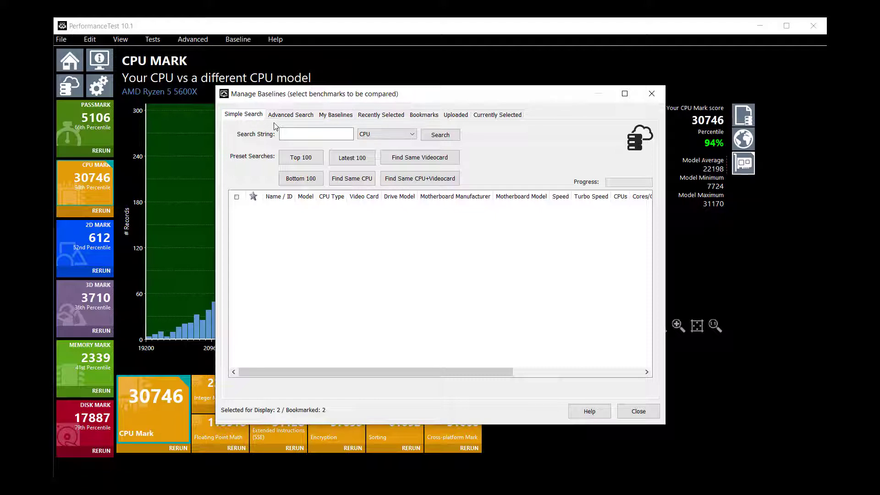
# Run a Top 100 baseline search in the CPU category.
pyautogui.click(287, 133)
pyautogui.click(411, 136)
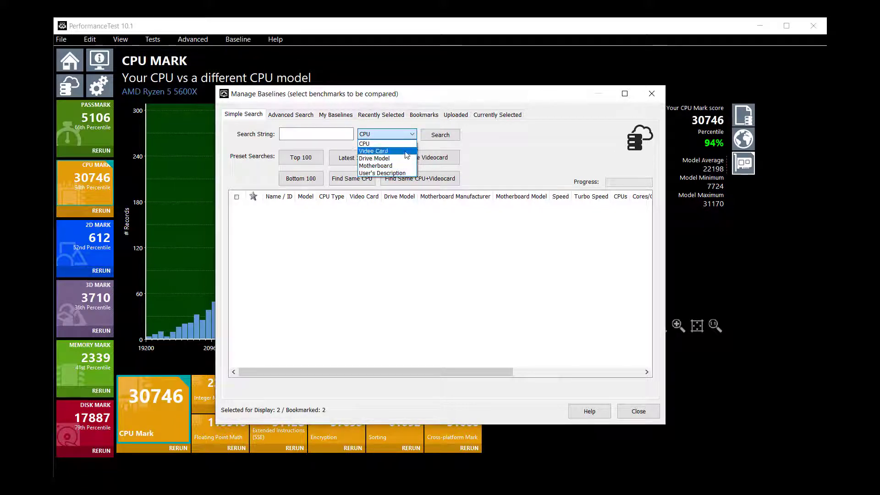
pyautogui.click(413, 136)
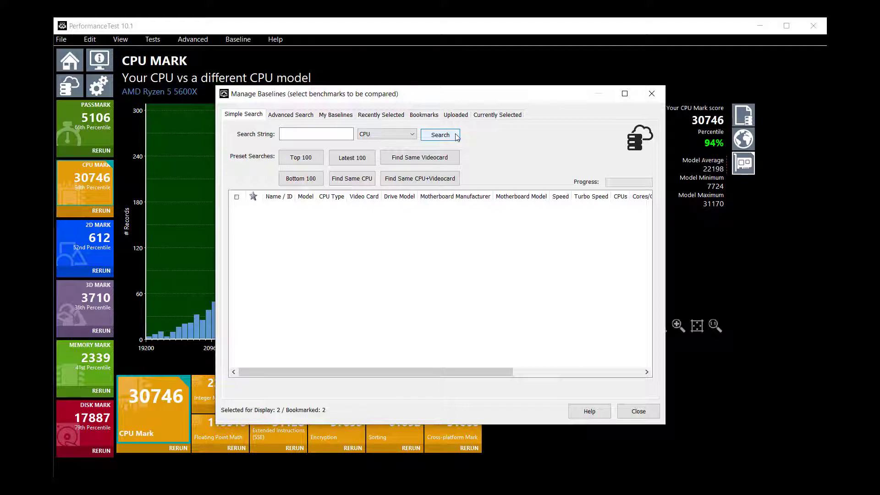
pyautogui.click(314, 160)
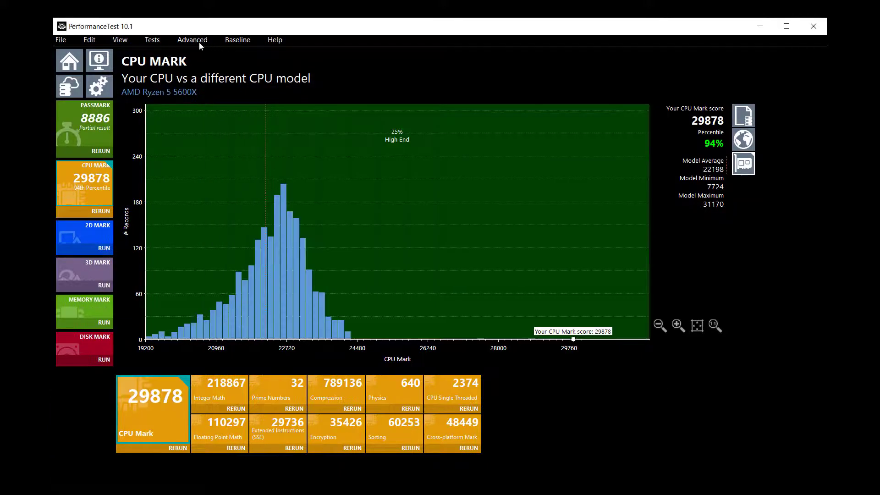
# Run the Drive Performance test on C: (2200 MB/s read, 2311 MB/s write).
pyautogui.click(199, 43)
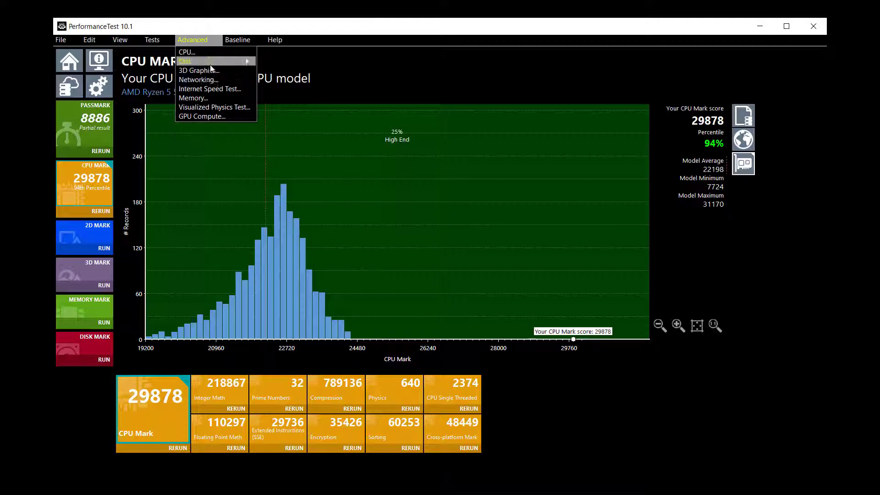
pyautogui.moveTo(207, 61)
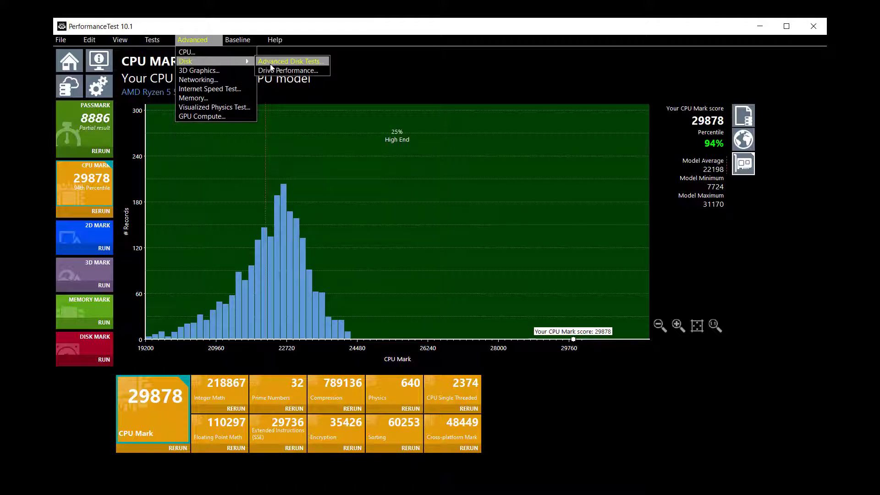
pyautogui.click(276, 70)
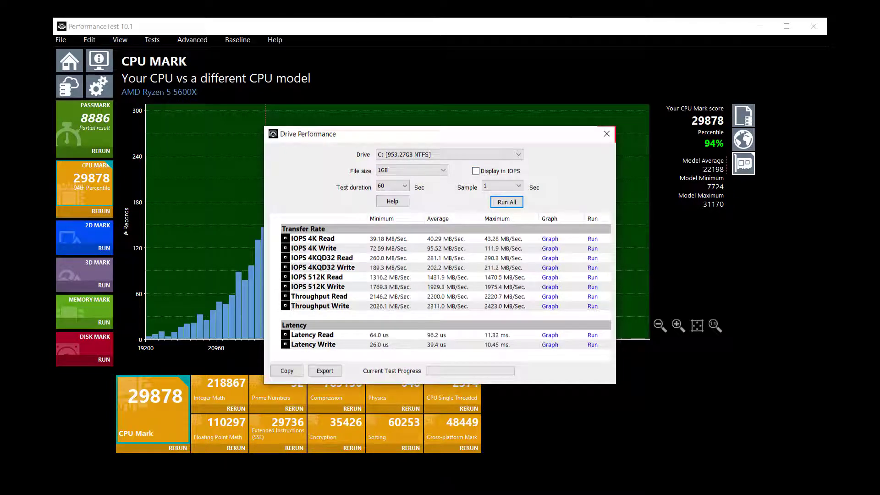
# Close the Drive Performance results window.
pyautogui.click(606, 133)
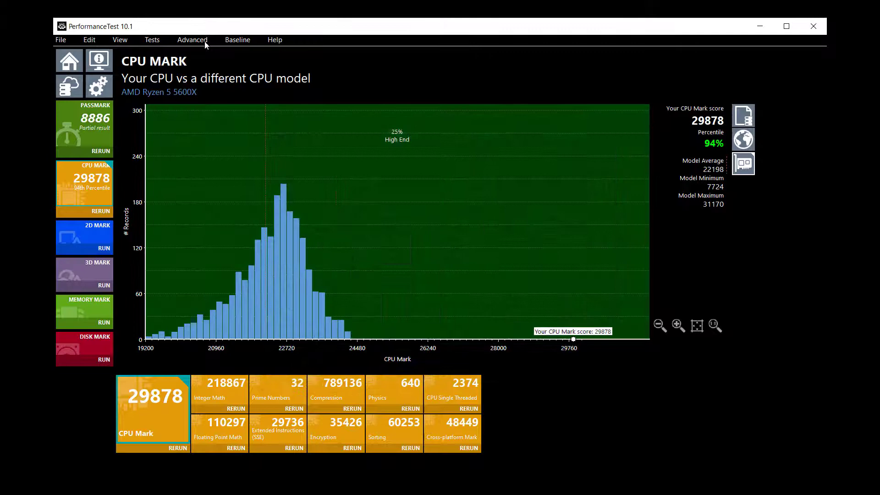
# Set the advanced 3D Graphics test to 5120x1440 and a 30-second duration, then exit.
pyautogui.click(204, 41)
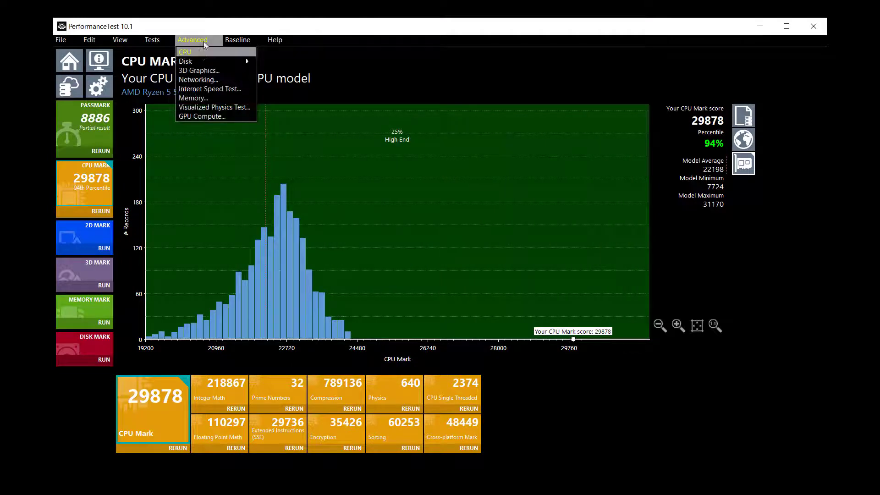
pyautogui.click(202, 70)
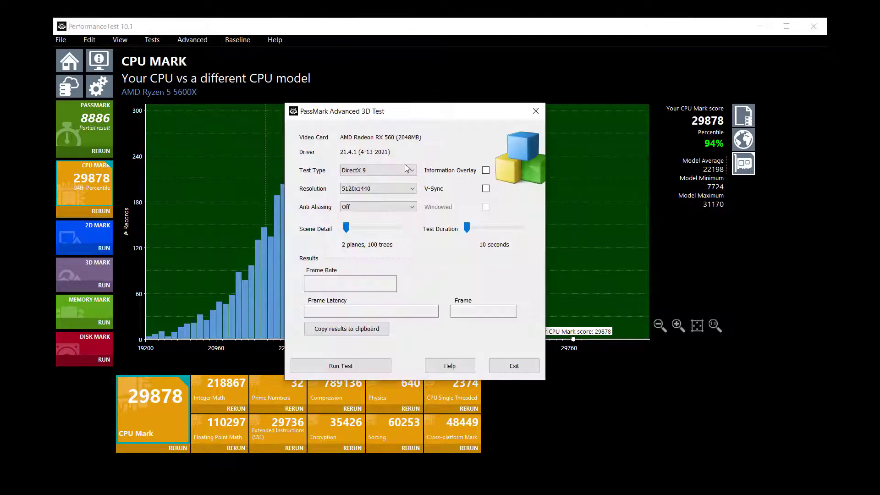
pyautogui.click(406, 189)
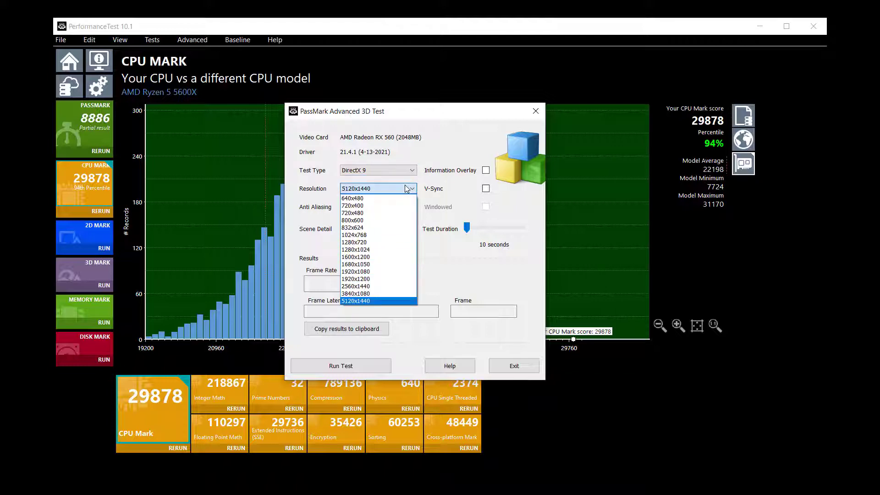
pyautogui.click(406, 189)
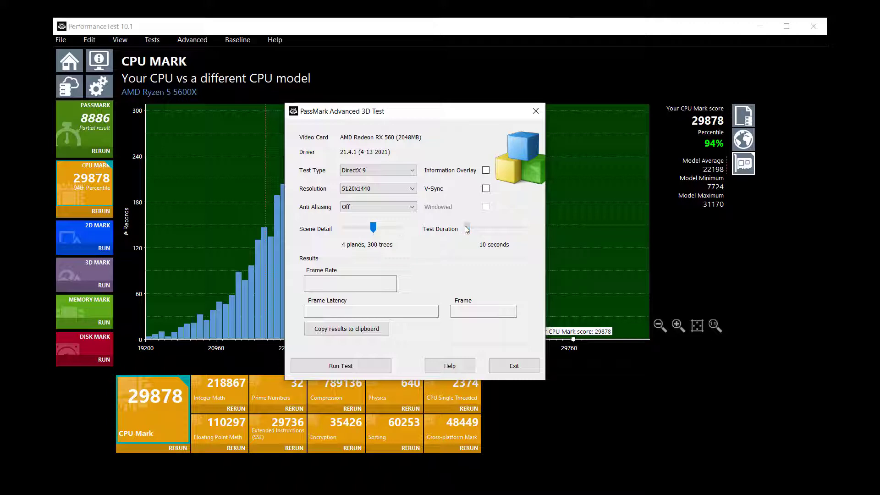
pyautogui.moveTo(467, 228); pyautogui.dragTo(493, 228)
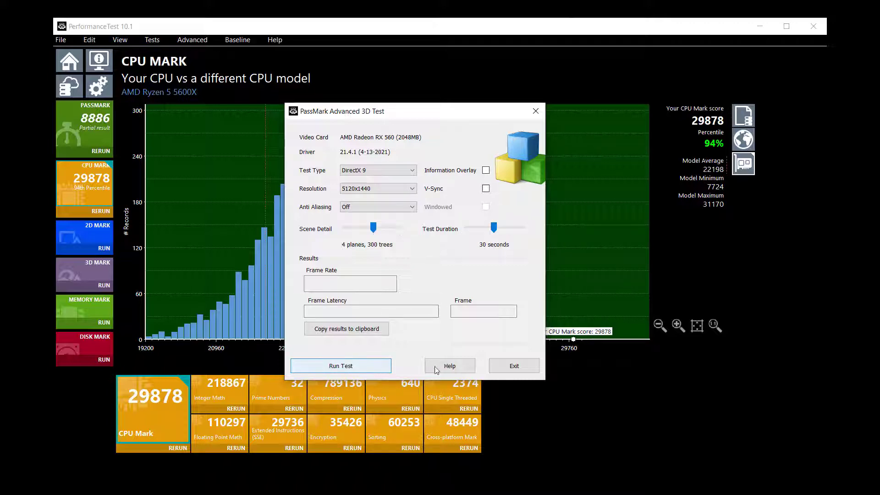
pyautogui.click(499, 367)
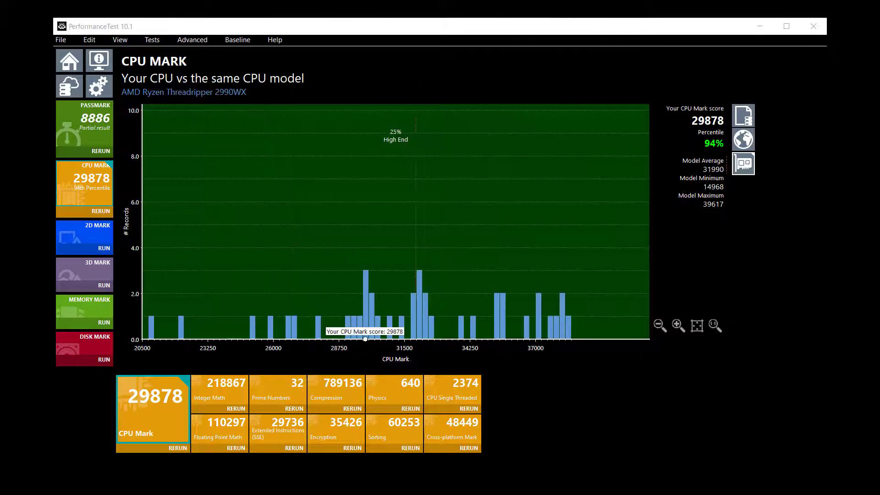
pyautogui.click(99, 87)
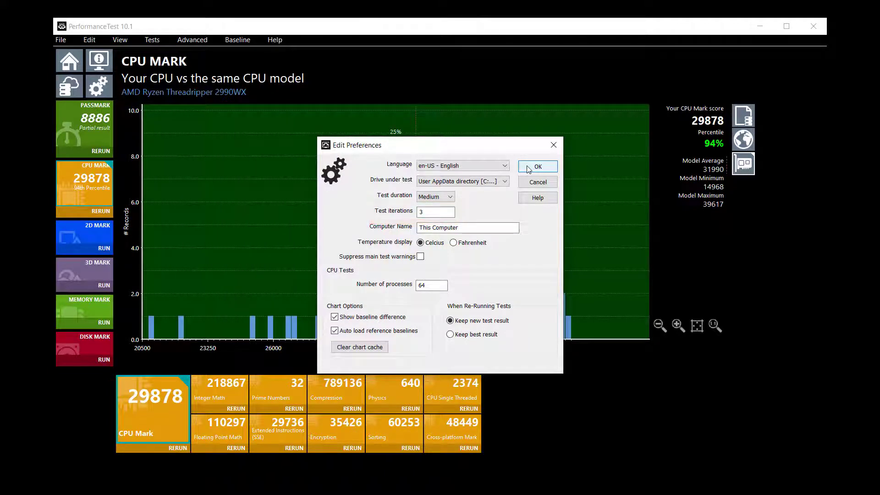
pyautogui.click(529, 168)
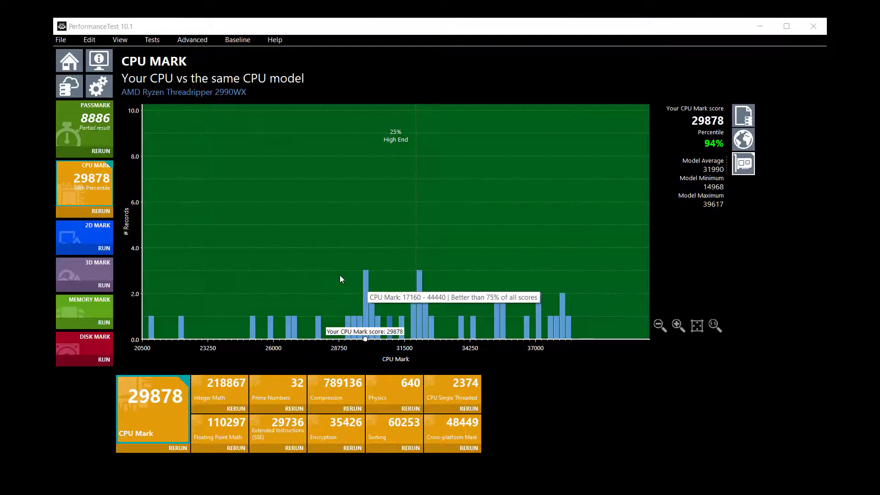
# Review the save-results-as-image options with PNG format, then cancel without saving.
pyautogui.click(61, 40)
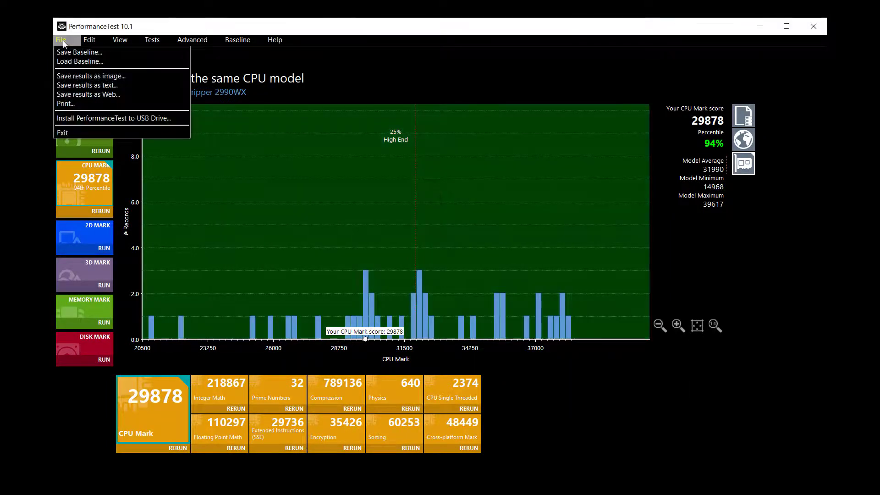
pyautogui.click(79, 76)
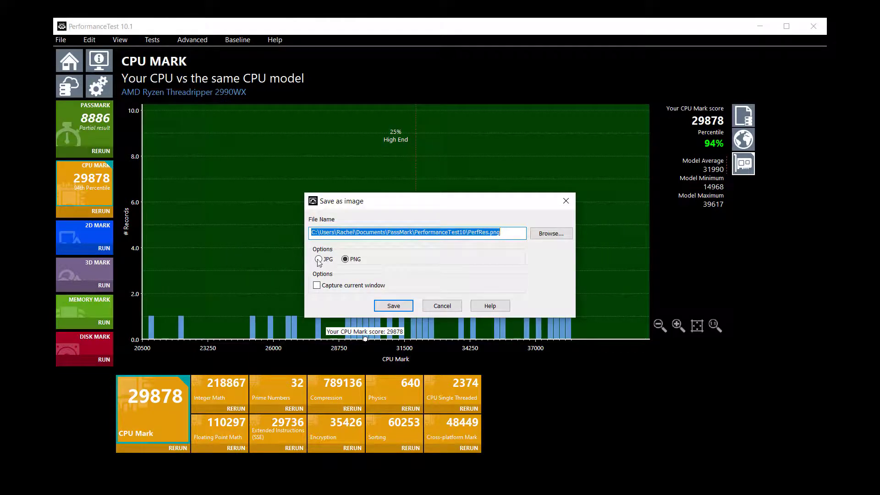
pyautogui.click(345, 259)
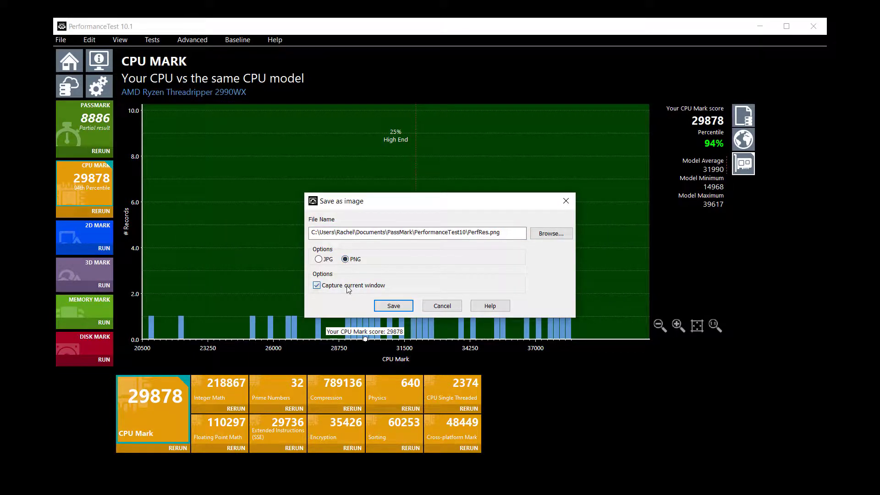
pyautogui.click(426, 306)
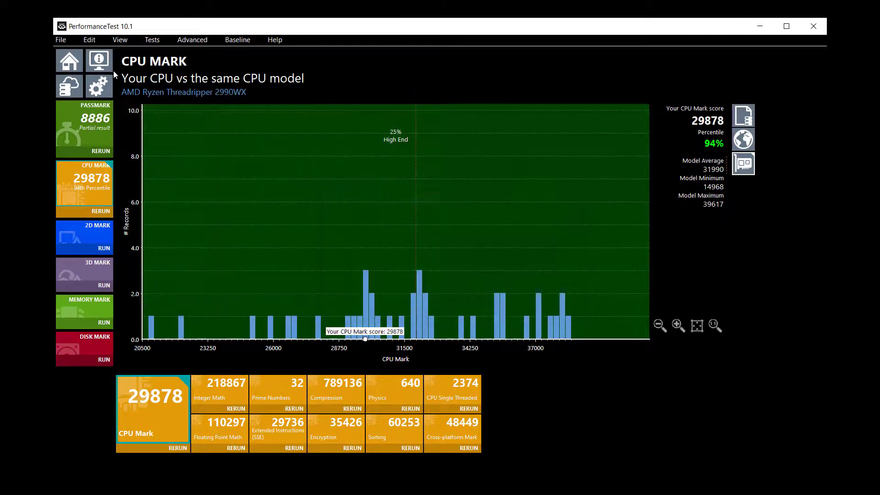
# Cancel the HTML web report save, then choose to save results as text.
pyautogui.click(61, 40)
pyautogui.click(78, 91)
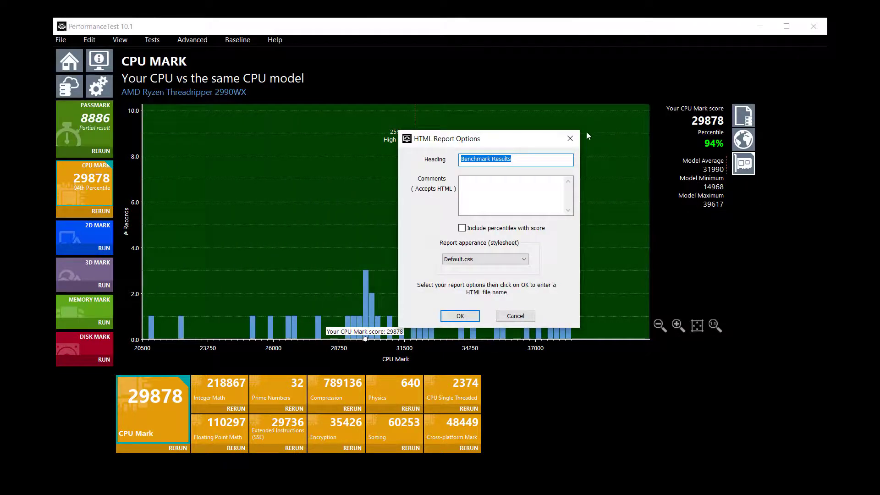
pyautogui.click(570, 138)
pyautogui.click(61, 40)
pyautogui.click(75, 86)
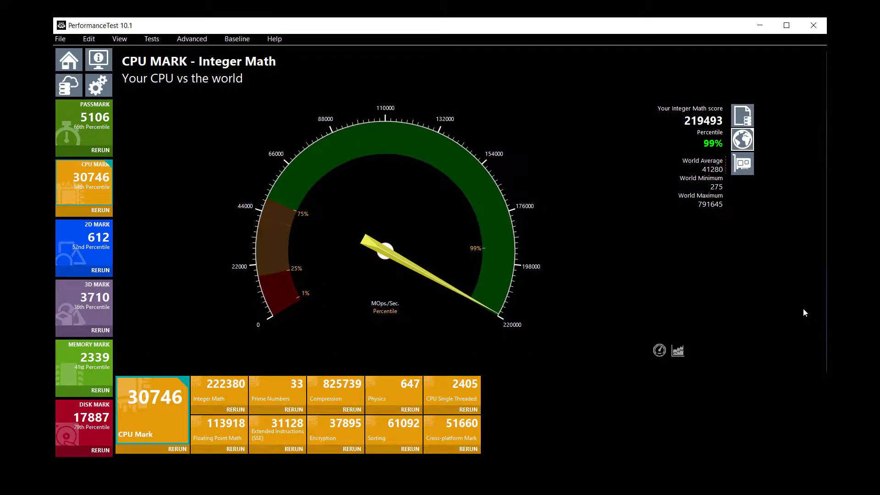
# Chart Integer Math as 'Your CPU vs loaded baselines', showing 219493 against the seven baselines.
pyautogui.click(742, 120)
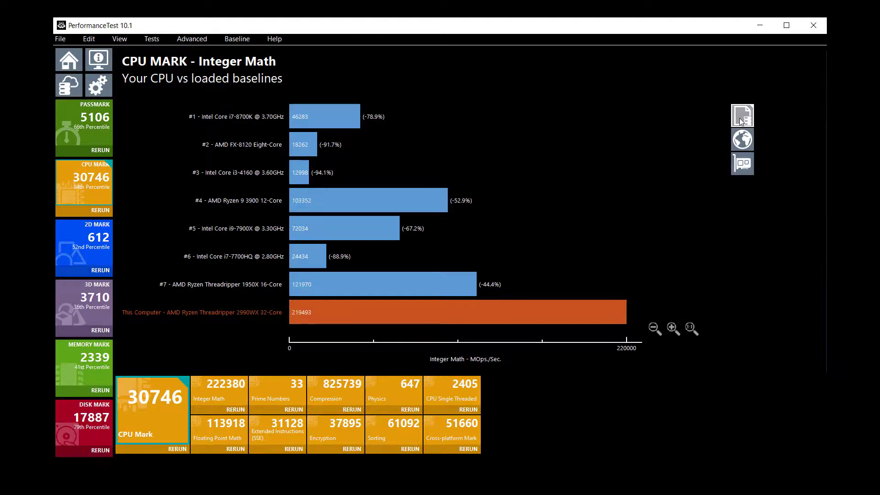